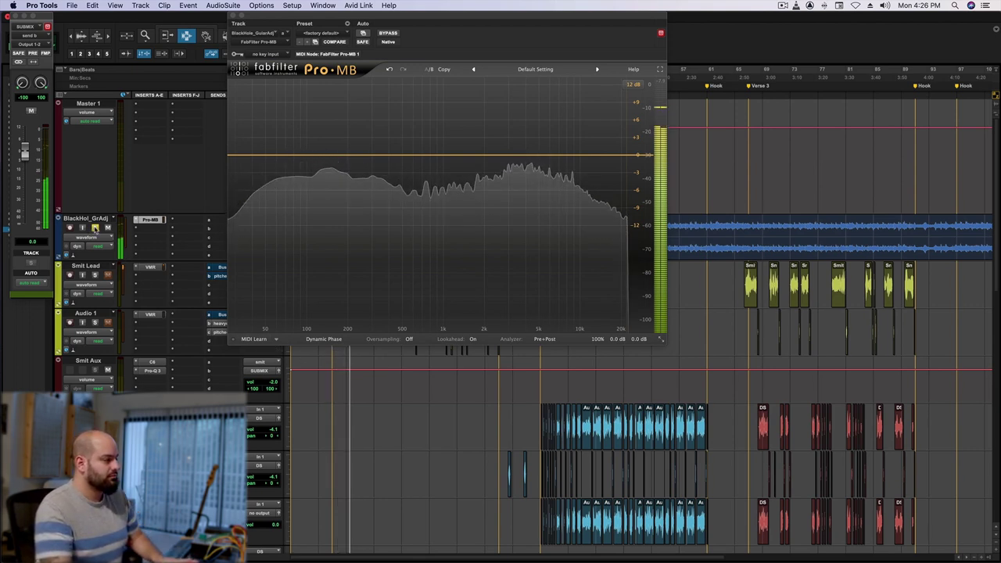
Turn off solo on the BlackHol_GrAdj track and stop the beat.
{"action": "left_click", "coordinate": [94, 227]}
{"action": "key", "text": "space"}
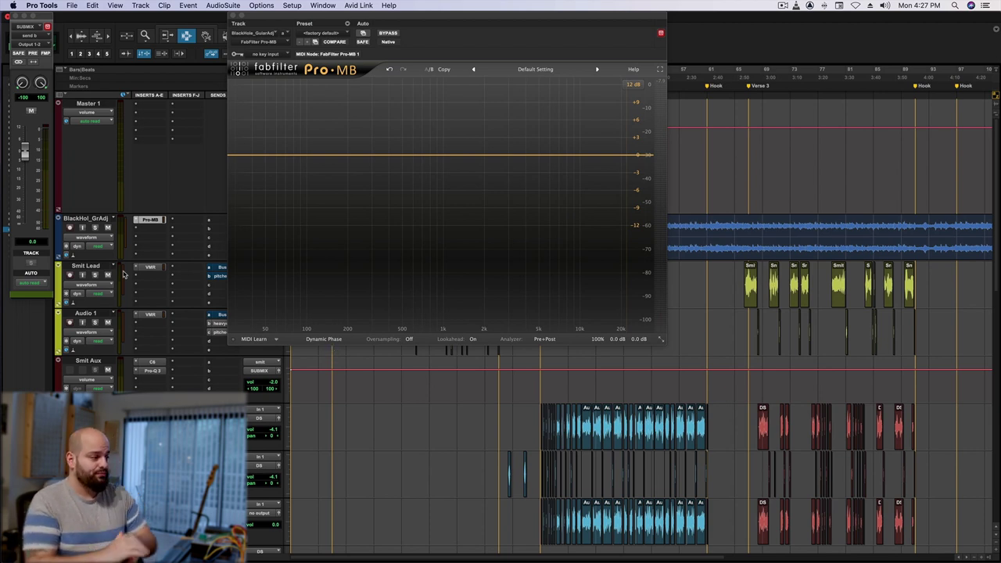
Switch Pro-MB to the stored A/B setting showing Band 2 compressing around 3357 Hz.
{"action": "left_click", "coordinate": [428, 72]}
{"action": "mouse_move", "coordinate": [515, 155]}
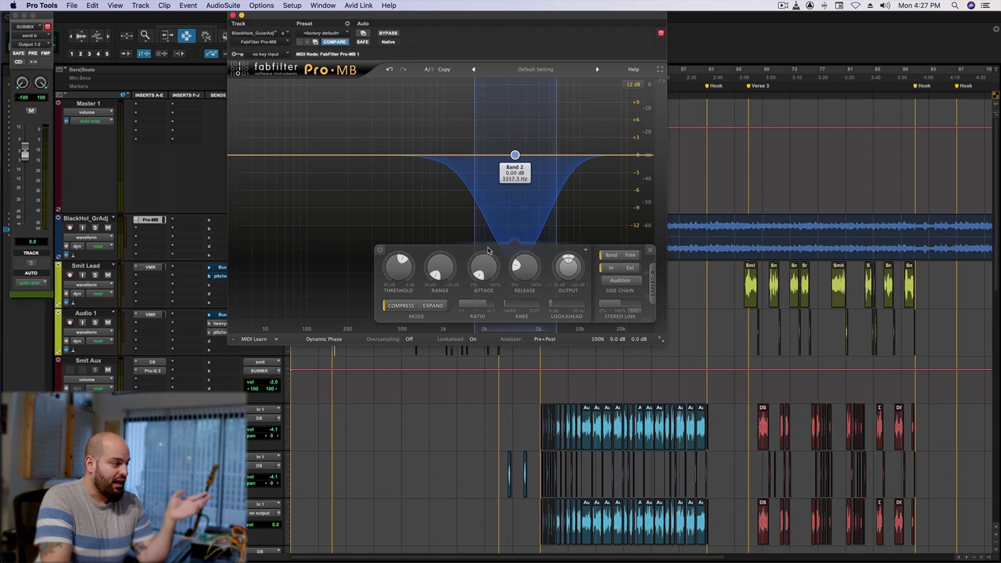
{"action": "mouse_move", "coordinate": [489, 275]}
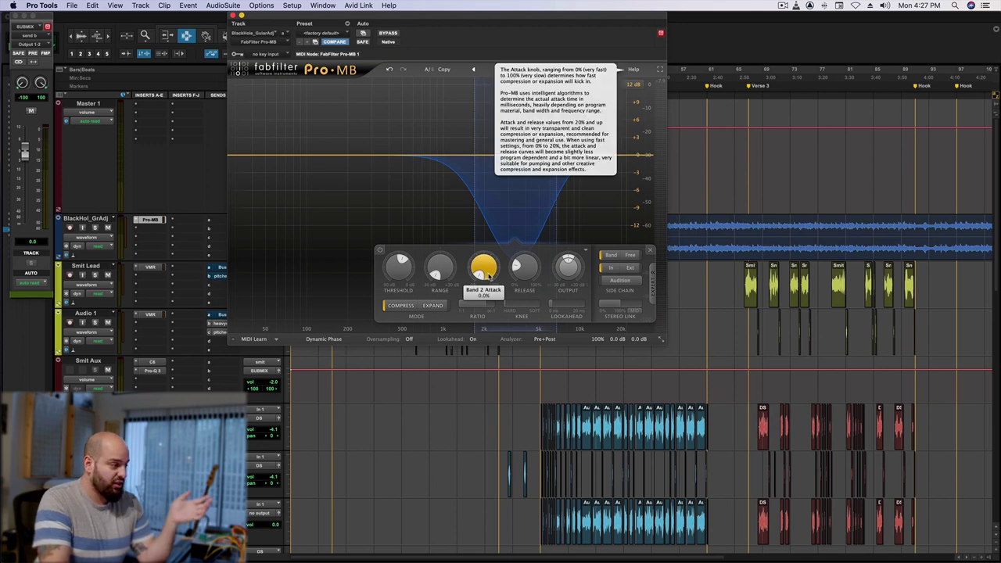
{"action": "mouse_move", "coordinate": [532, 271]}
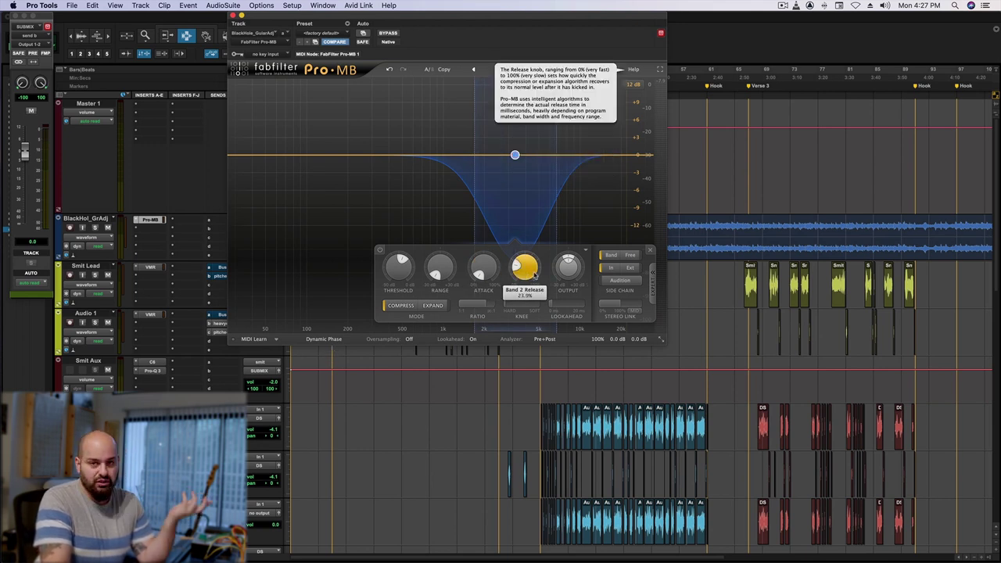
{"action": "mouse_move", "coordinate": [435, 270]}
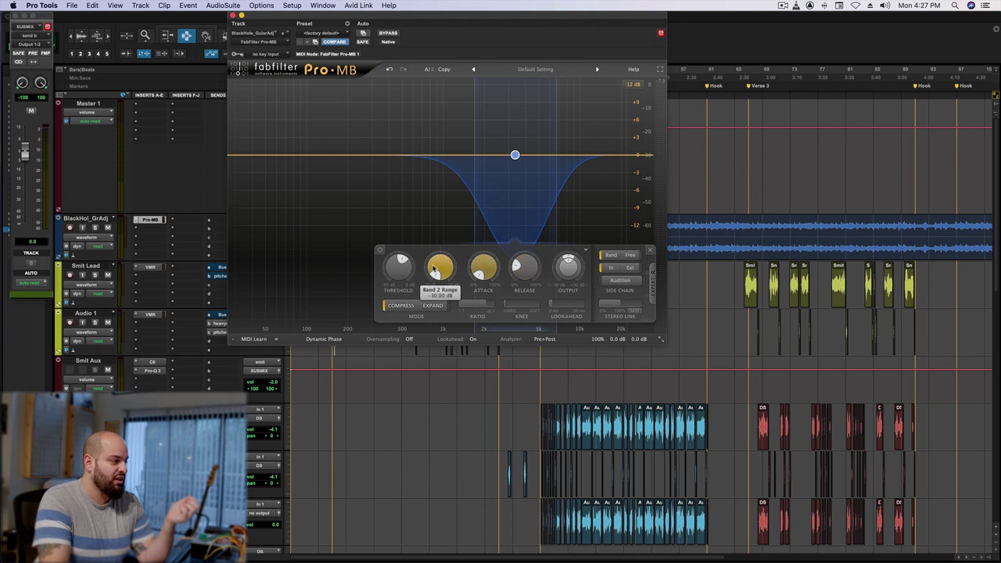
In the empty Pro-MB setting, add a compression band with Expert and Audition on, and start playback.
{"action": "left_click", "coordinate": [434, 69]}
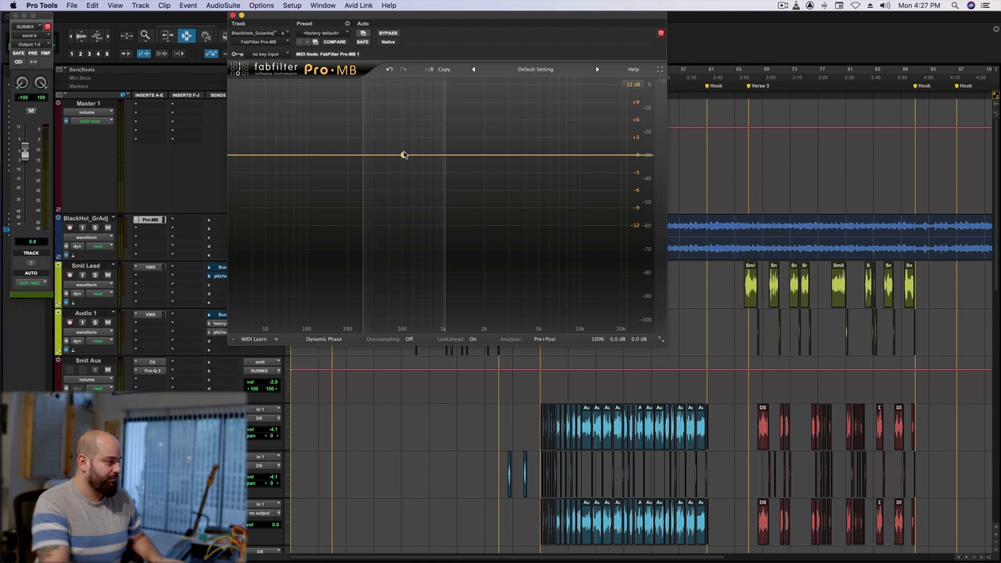
{"action": "left_click", "coordinate": [403, 155]}
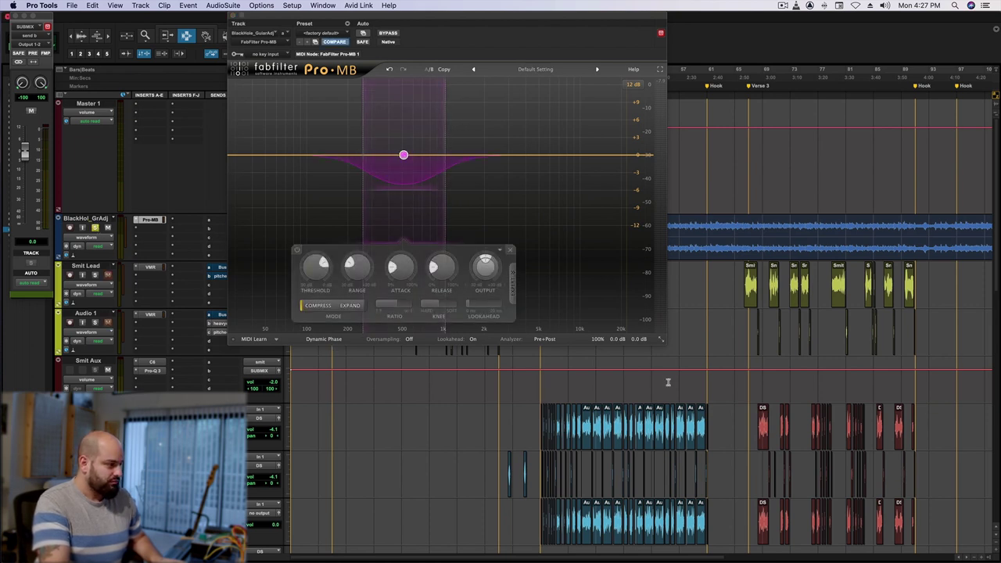
{"action": "left_click", "coordinate": [513, 284]}
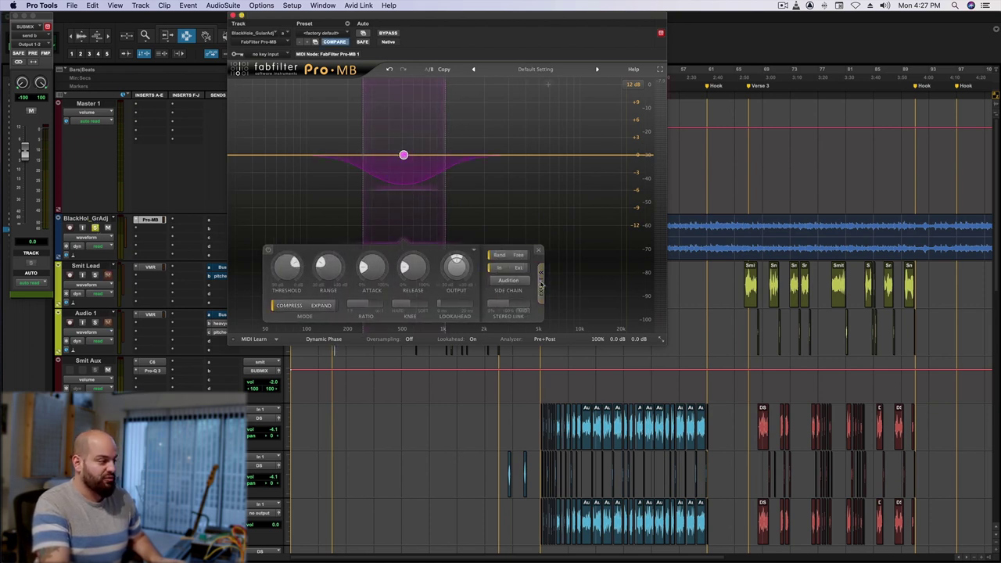
{"action": "left_click", "coordinate": [508, 281]}
{"action": "key", "text": "space"}
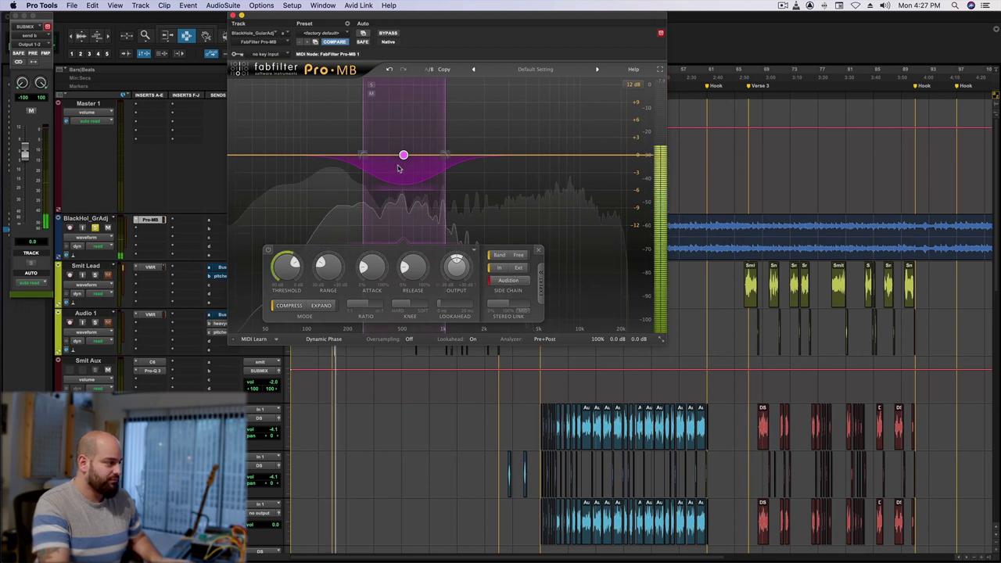
Move the band to about 3.2 kHz with a lower low crossover and a high crossover near 6444 Hz.
{"action": "left_click_drag", "start_coordinate": [410, 168], "coordinate": [512, 171]}
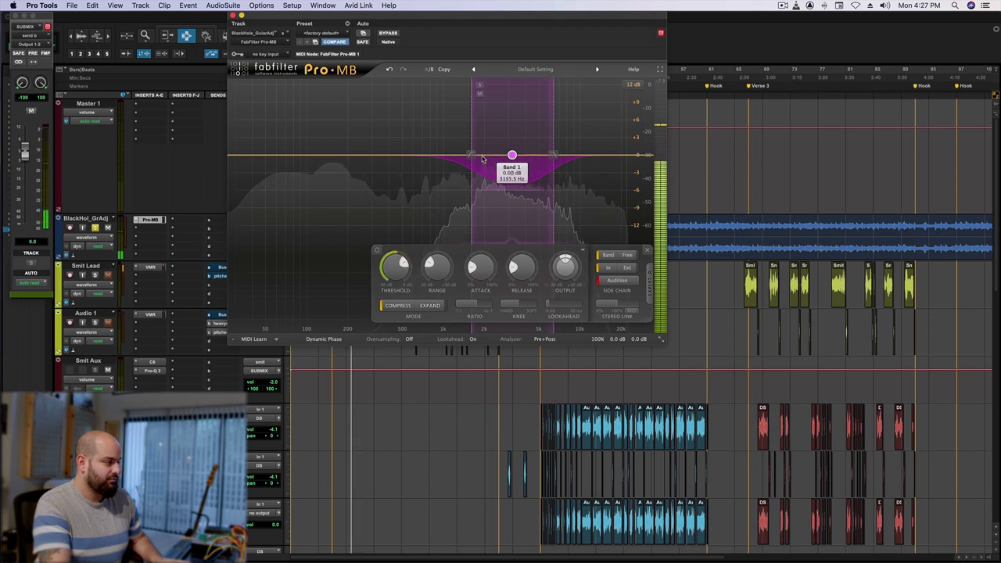
{"action": "left_click_drag", "start_coordinate": [472, 145], "coordinate": [467, 147]}
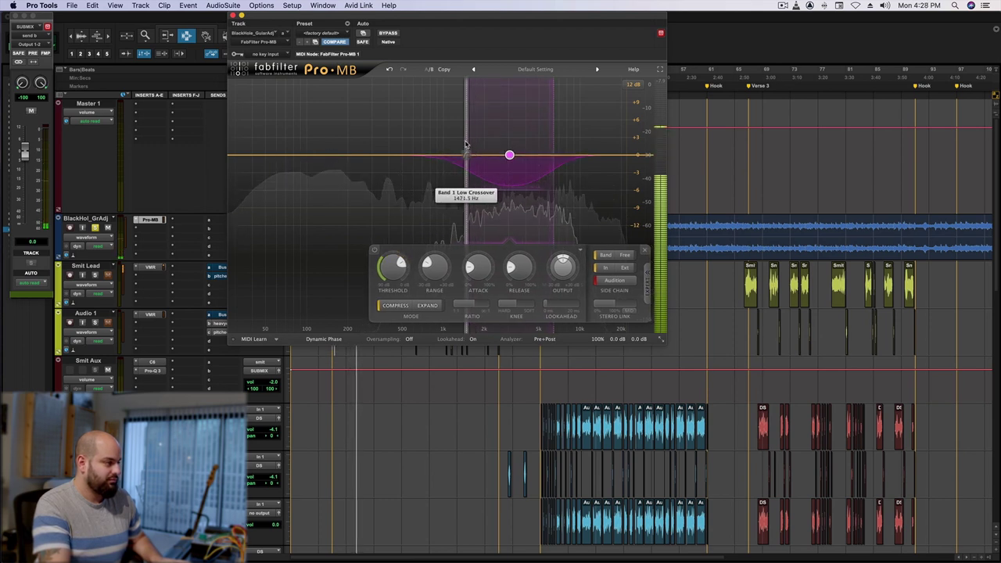
{"action": "left_click_drag", "start_coordinate": [553, 147], "coordinate": [557, 144]}
{"action": "key", "text": "space"}
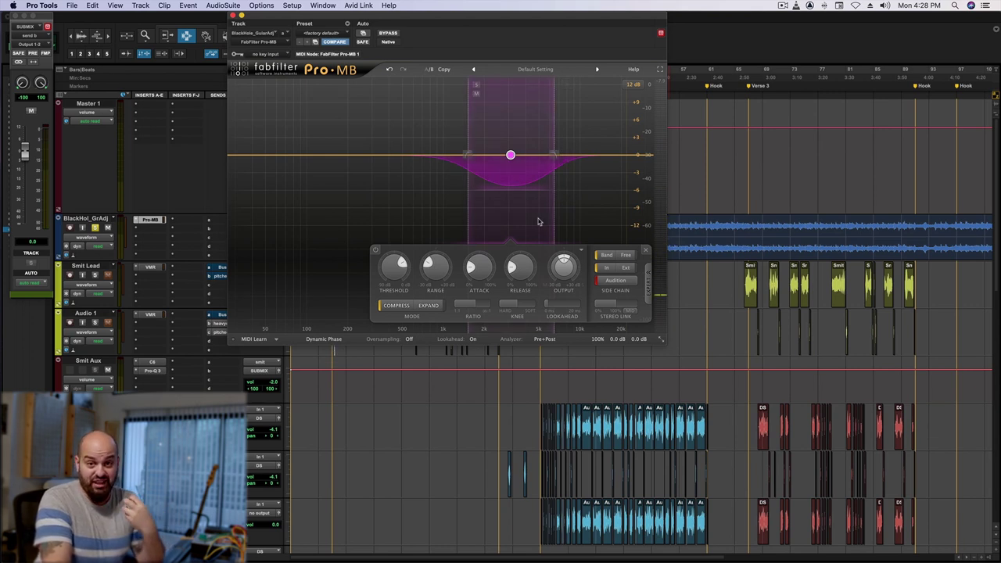
{"action": "scroll", "coordinate": [488, 267], "scroll_direction": "down", "scroll_amount": 5}
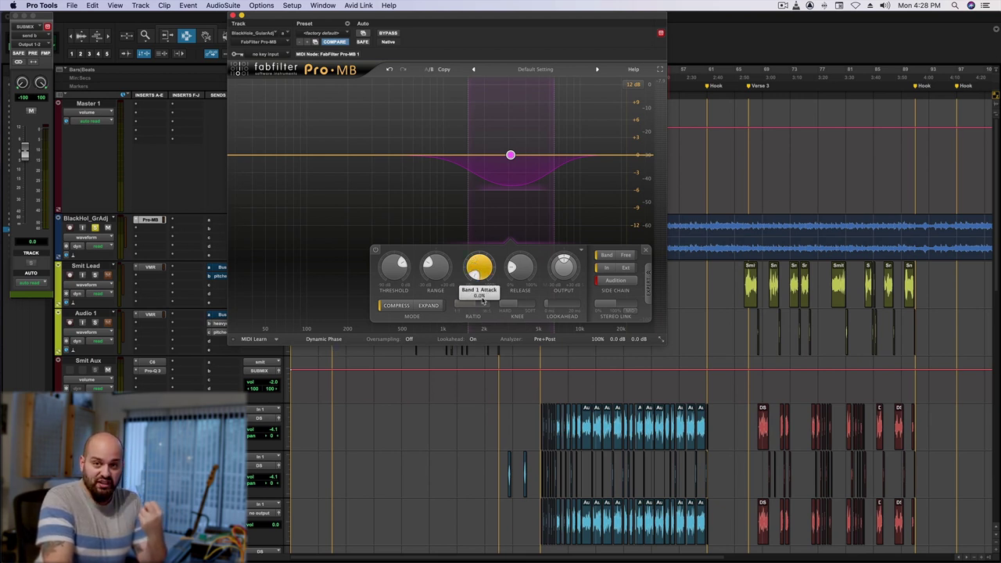
Set band 1's attack to about 31% and its release to about 44.6%.
{"action": "left_click_drag", "start_coordinate": [483, 302], "coordinate": [481, 264]}
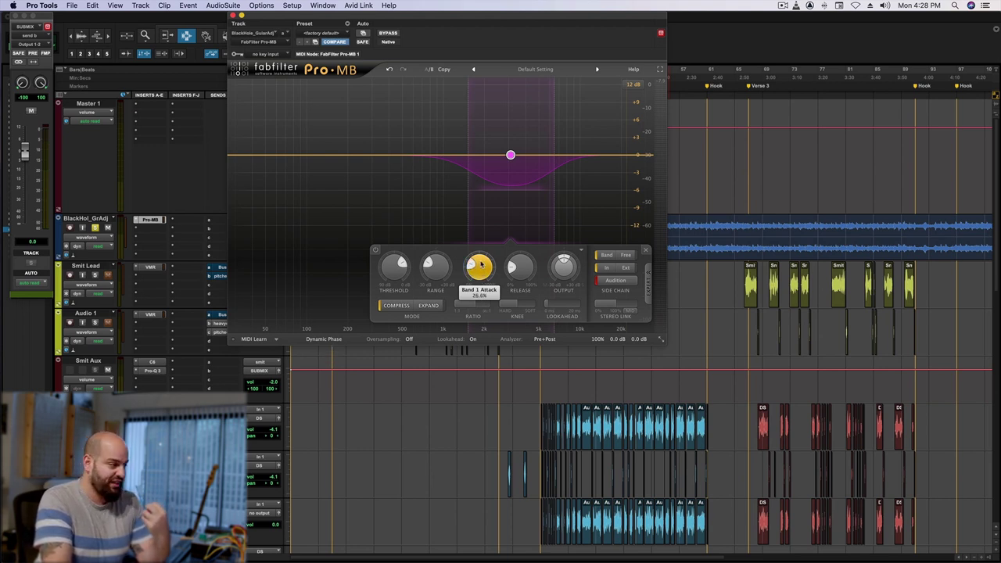
{"action": "left_click_drag", "start_coordinate": [484, 264], "coordinate": [483, 244]}
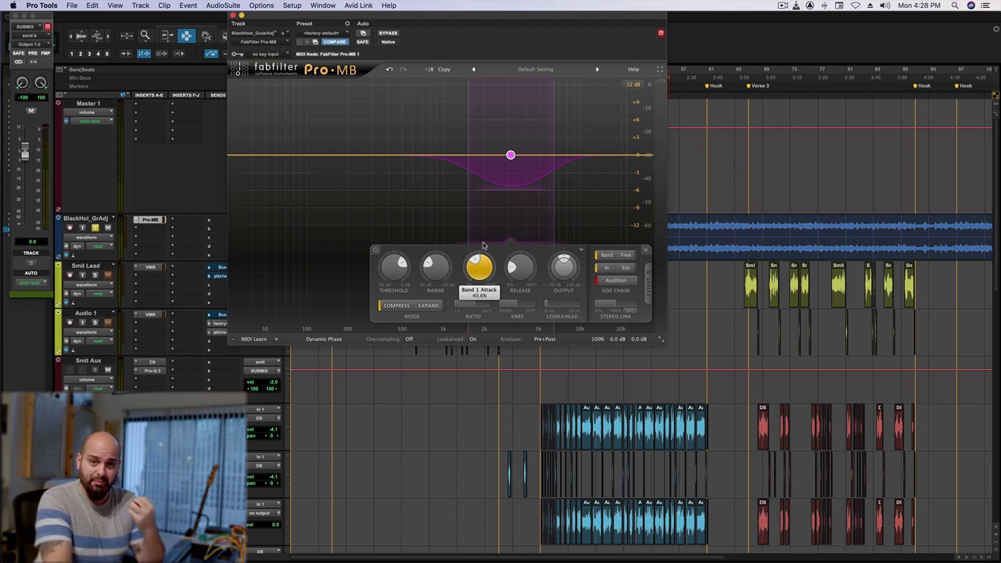
{"action": "left_click_drag", "start_coordinate": [482, 245], "coordinate": [478, 274]}
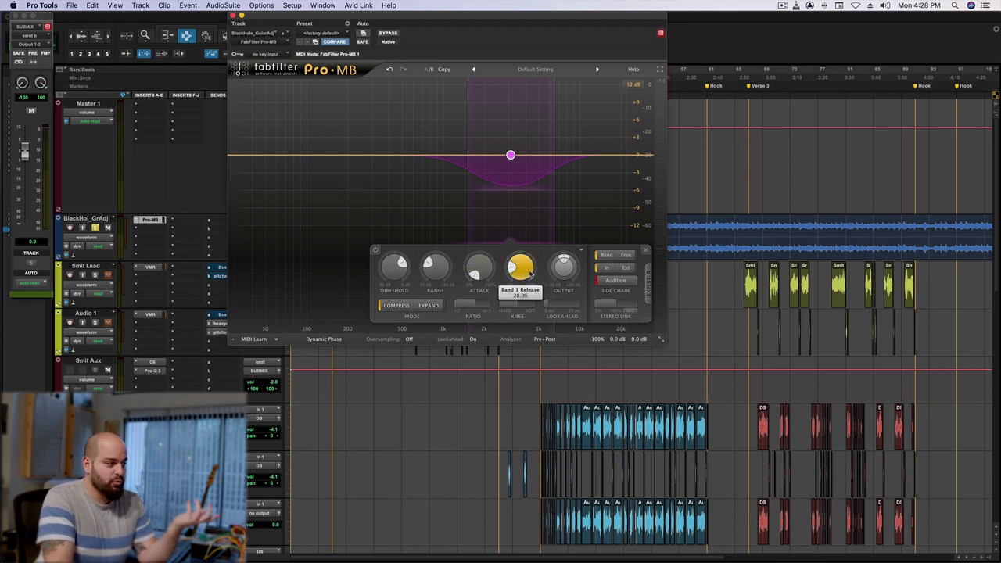
{"action": "mouse_move", "coordinate": [530, 274]}
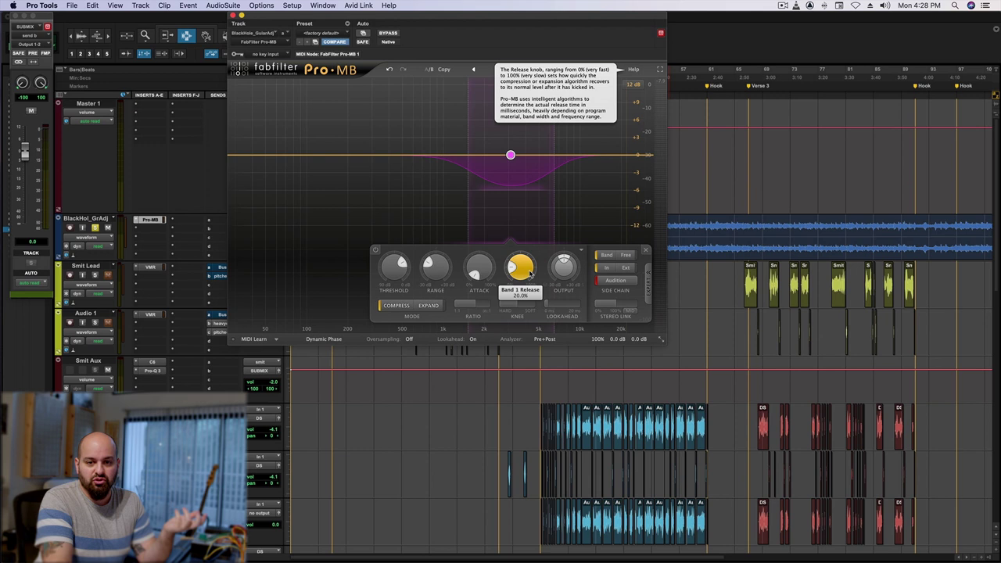
{"action": "left_click_drag", "start_coordinate": [530, 274], "coordinate": [532, 239]}
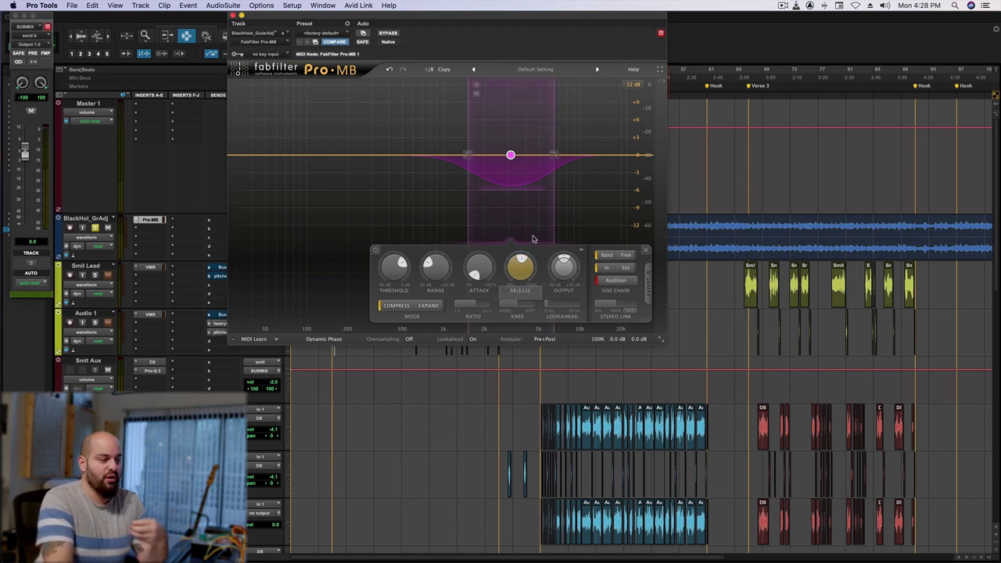
Reset band 1's range to 0 dB and lower its threshold to -19.02 dB during playback.
{"action": "double_click", "coordinate": [447, 269]}
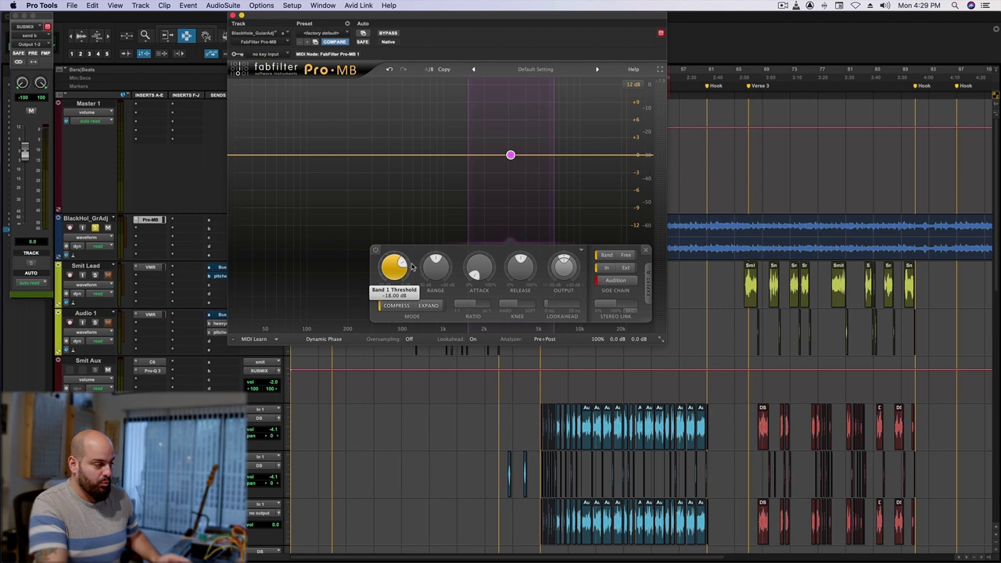
{"action": "key", "text": "space"}
{"action": "left_click_drag", "start_coordinate": [392, 268], "coordinate": [390, 310]}
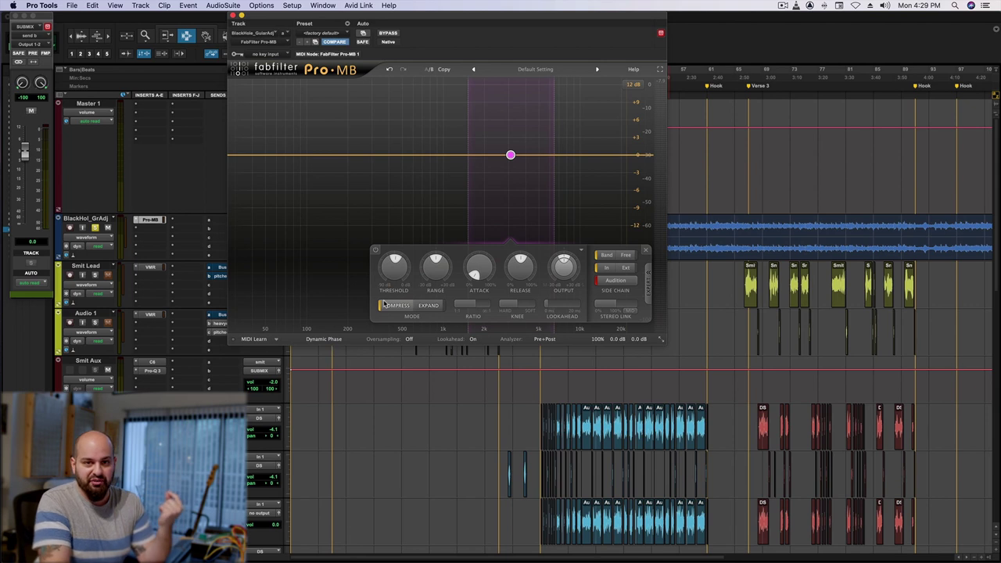
{"action": "mouse_move", "coordinate": [384, 303]}
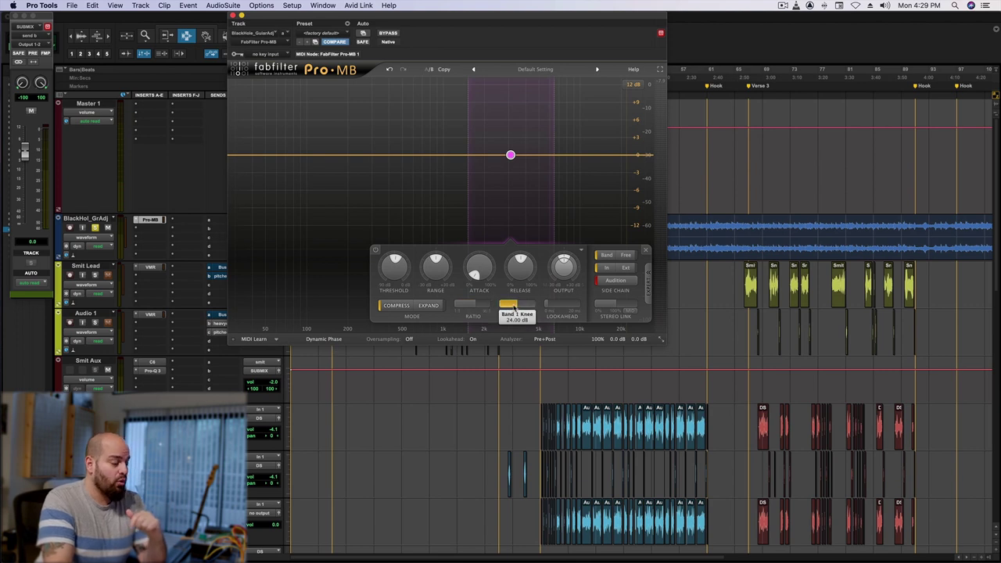
Lower band 1's knee from 24.00 dB to 4.98 dB.
{"action": "left_click_drag", "start_coordinate": [515, 308], "coordinate": [460, 312]}
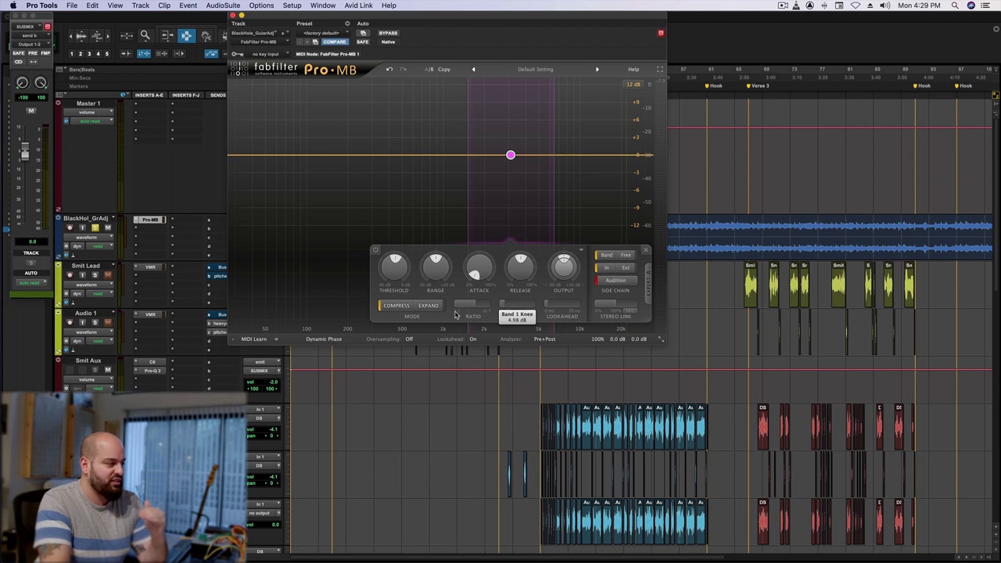
{"action": "left_click_drag", "start_coordinate": [456, 315], "coordinate": [459, 316]}
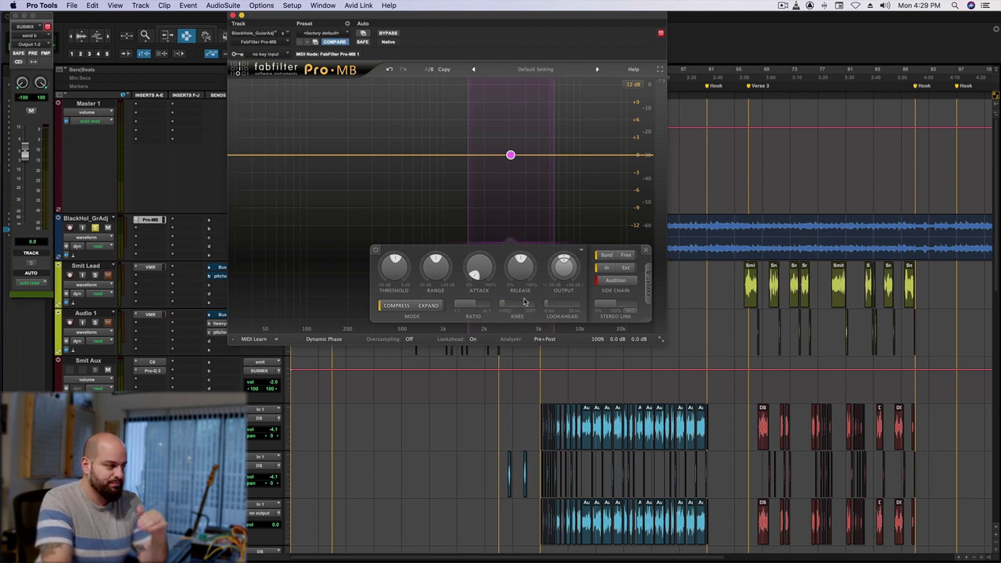
Raise band 1's ratio to about 8.38:1, adjust range, and drop threshold to -29.37 dB while auditioning.
{"action": "left_click_drag", "start_coordinate": [473, 305], "coordinate": [511, 314]}
{"action": "left_click_drag", "start_coordinate": [436, 267], "coordinate": [389, 422]}
{"action": "key", "text": "space"}
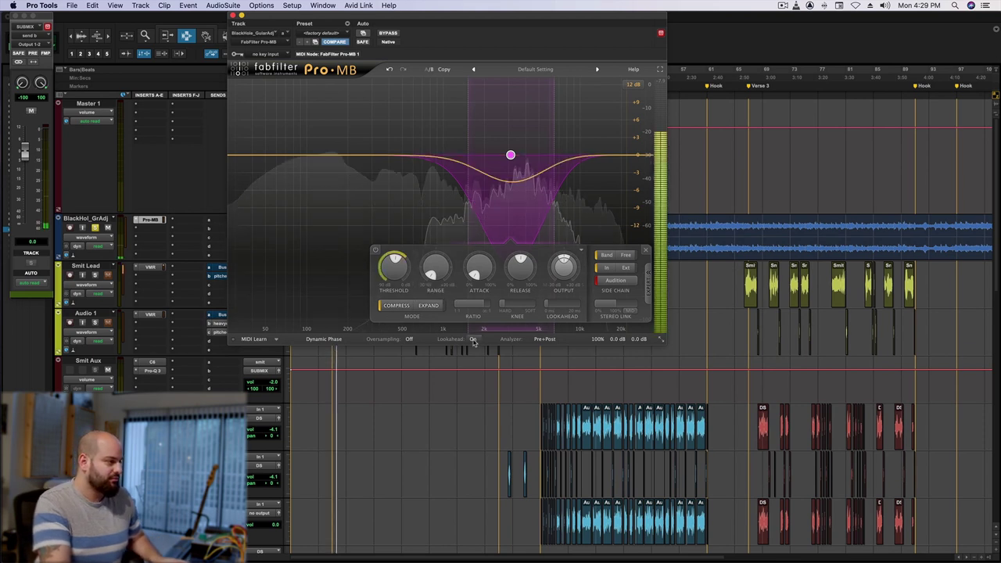
{"action": "left_click_drag", "start_coordinate": [392, 266], "coordinate": [392, 272]}
{"action": "key", "text": "space"}
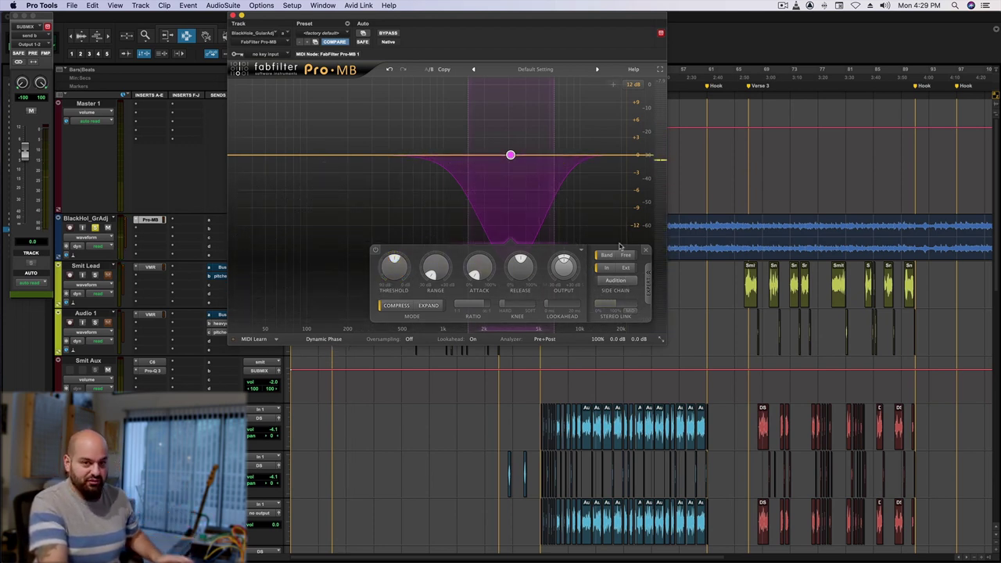
{"action": "key", "text": "space"}
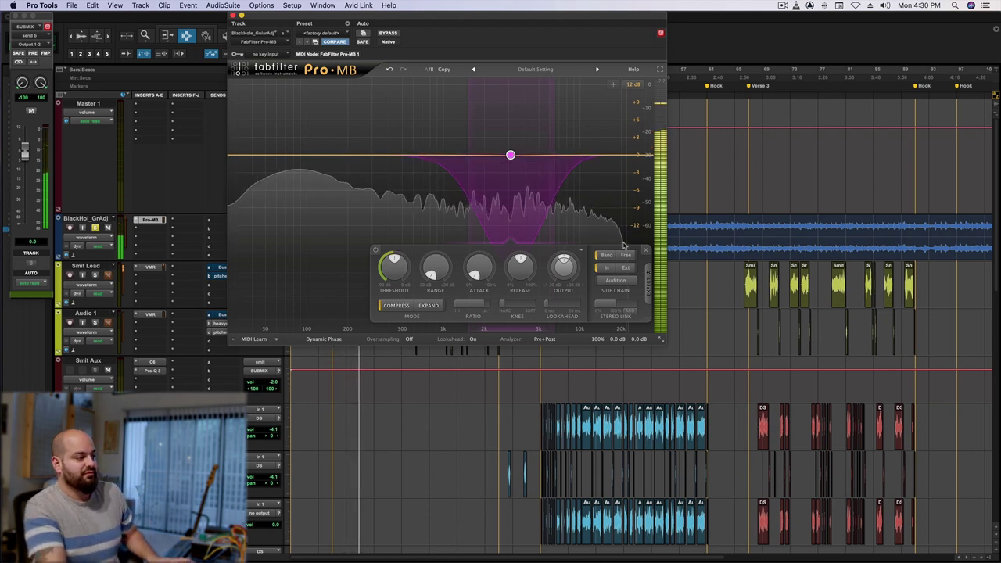
{"action": "key", "text": "space"}
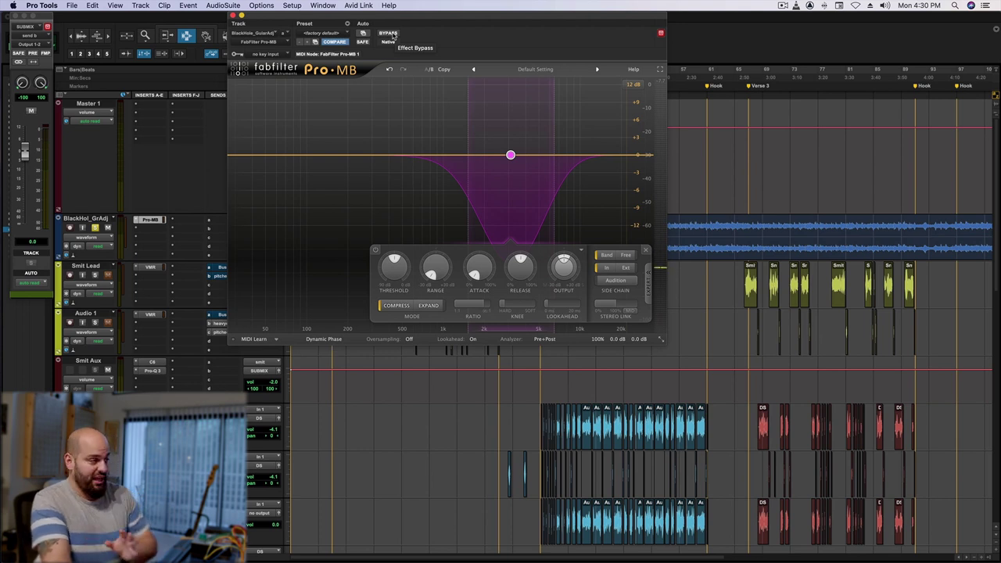
Play the beat with Pro-MB bypassed, then re-enable it and stop playback.
{"action": "left_click", "coordinate": [392, 35]}
{"action": "key", "text": "space"}
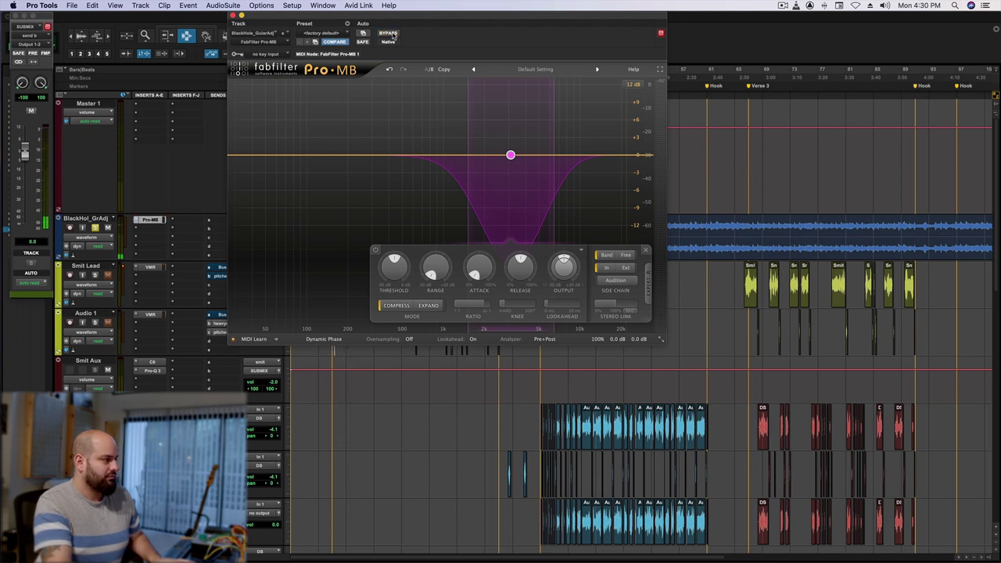
{"action": "left_click", "coordinate": [389, 34]}
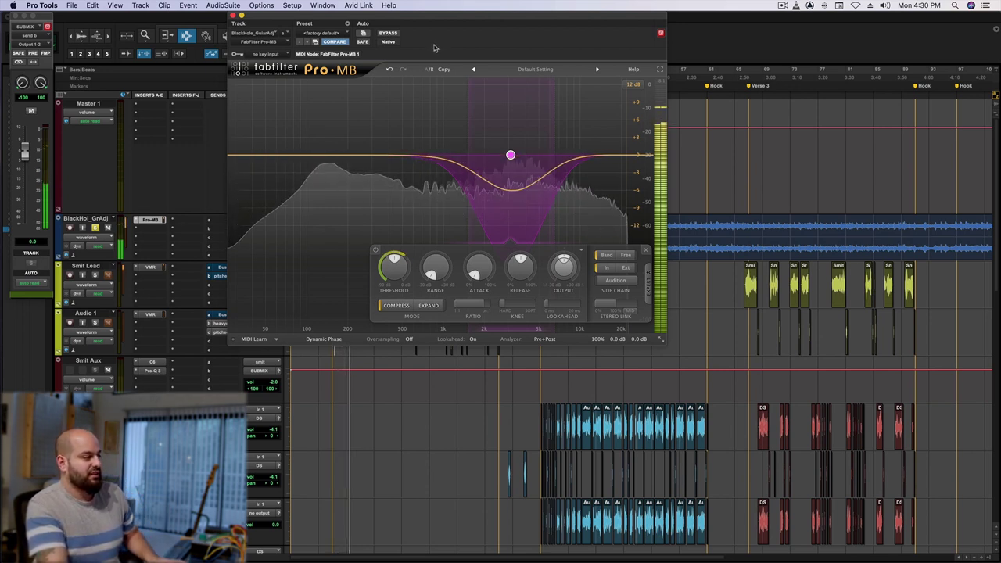
{"action": "key", "text": "space"}
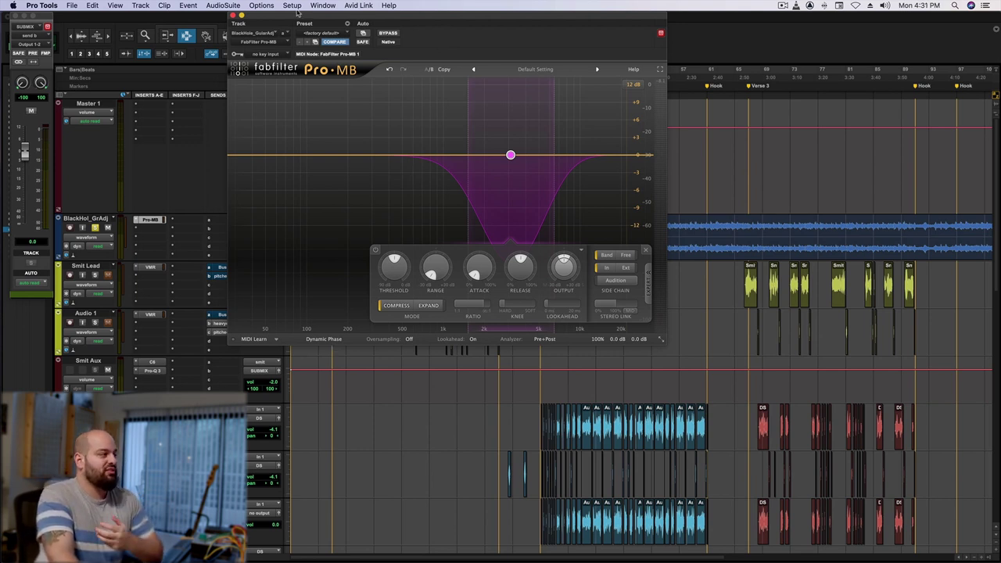
Close the Pro-MB window and play the session back, then stop.
{"action": "left_click", "coordinate": [241, 16]}
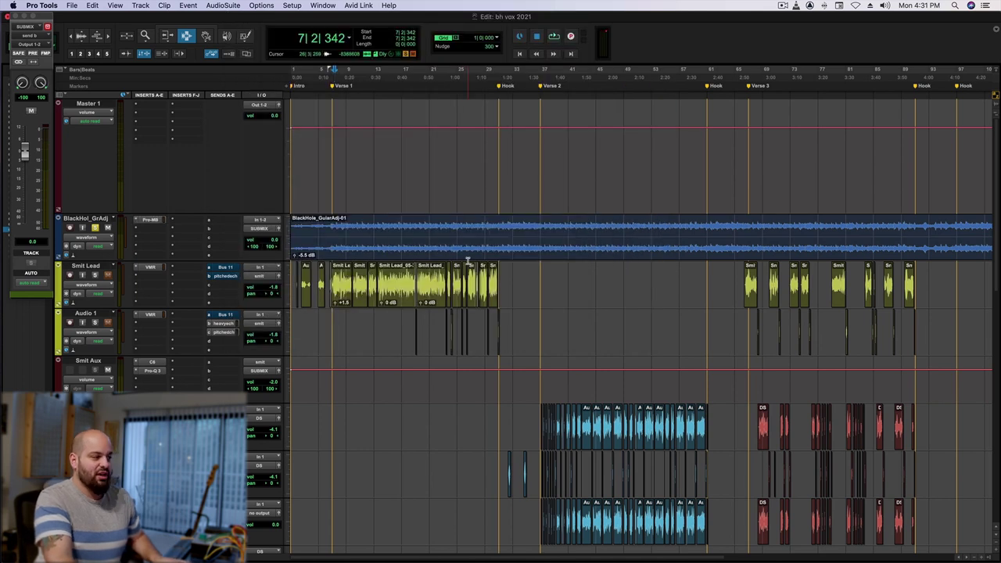
{"action": "key", "text": "space"}
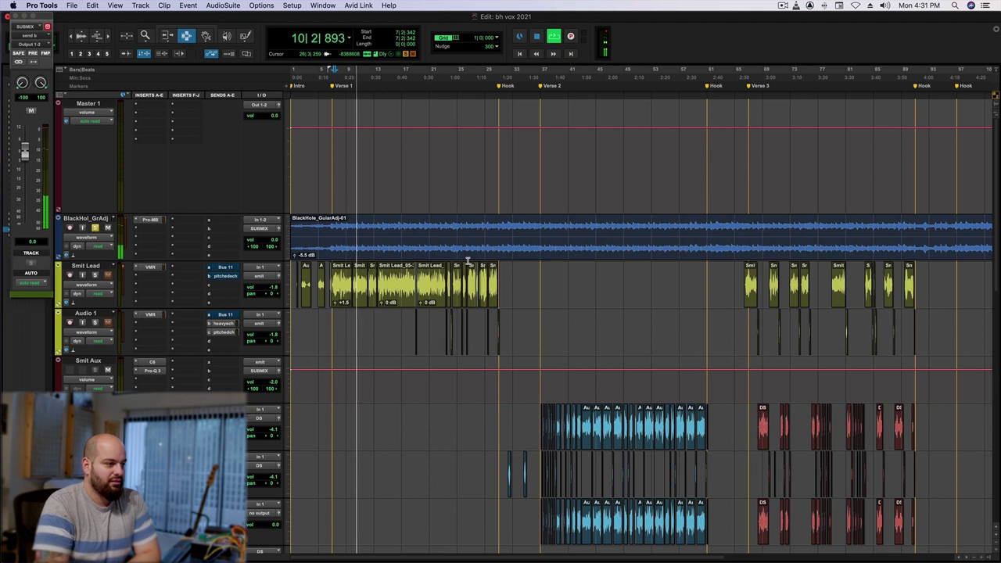
{"action": "key", "text": "space"}
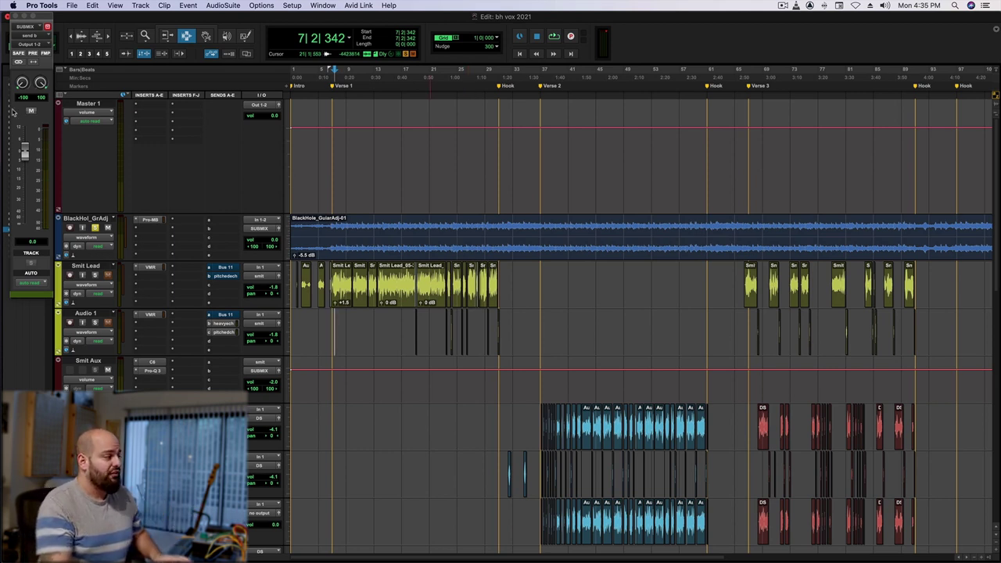
Reopen Pro-MB on the beat track and, with playback running, lengthen the band's attack.
{"action": "left_click", "coordinate": [148, 221]}
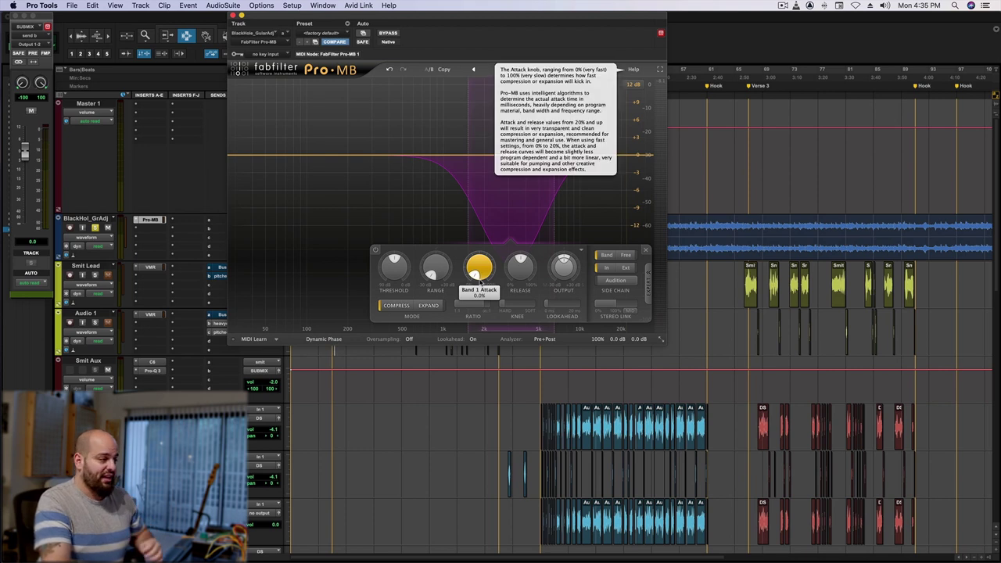
{"action": "key", "text": "space"}
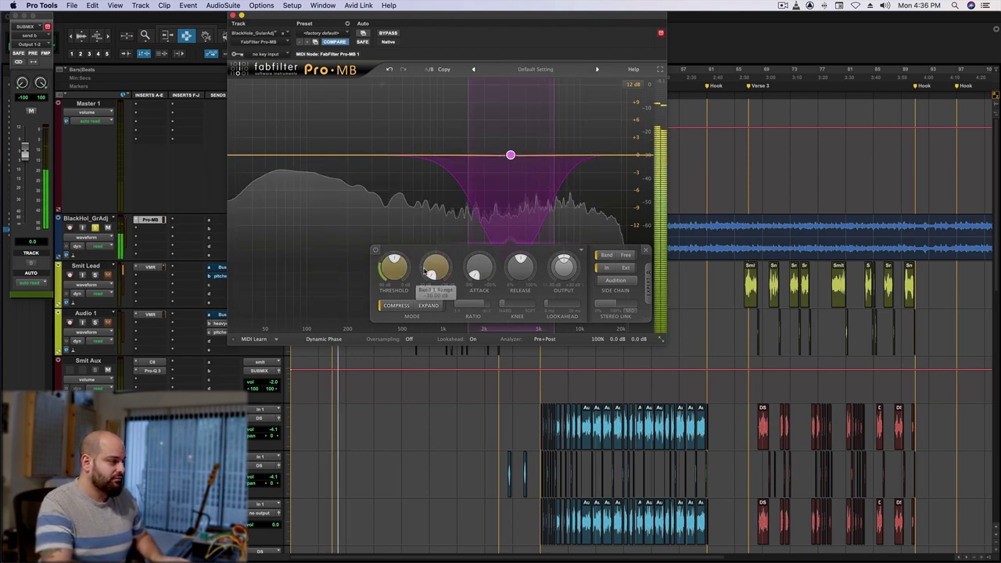
{"action": "mouse_move", "coordinate": [481, 265]}
{"action": "left_click_drag", "start_coordinate": [481, 262], "coordinate": [475, 230]}
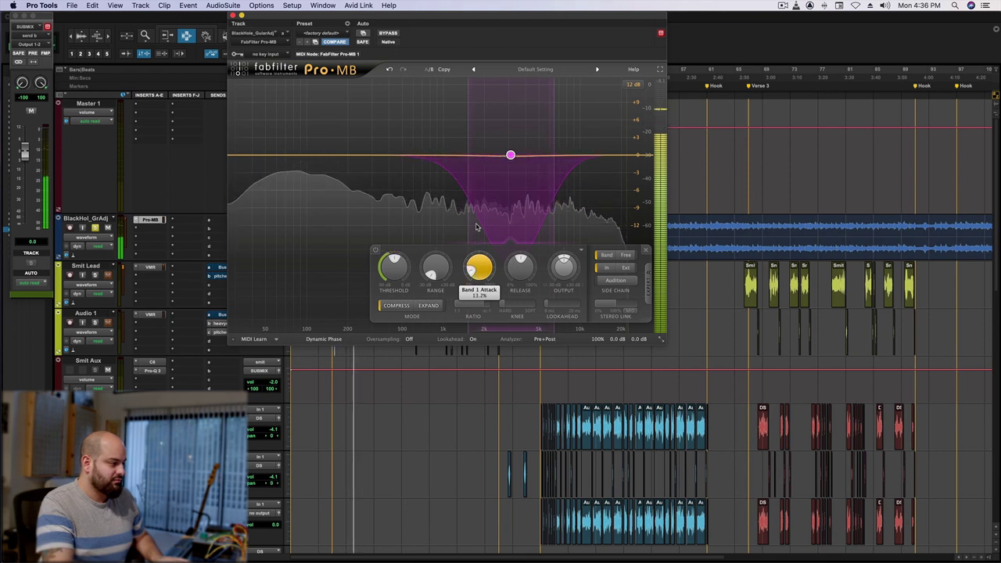
Reduce the band's range to -14.13 dB and lower its high crossover to about 5.9 kHz.
{"action": "mouse_move", "coordinate": [513, 276]}
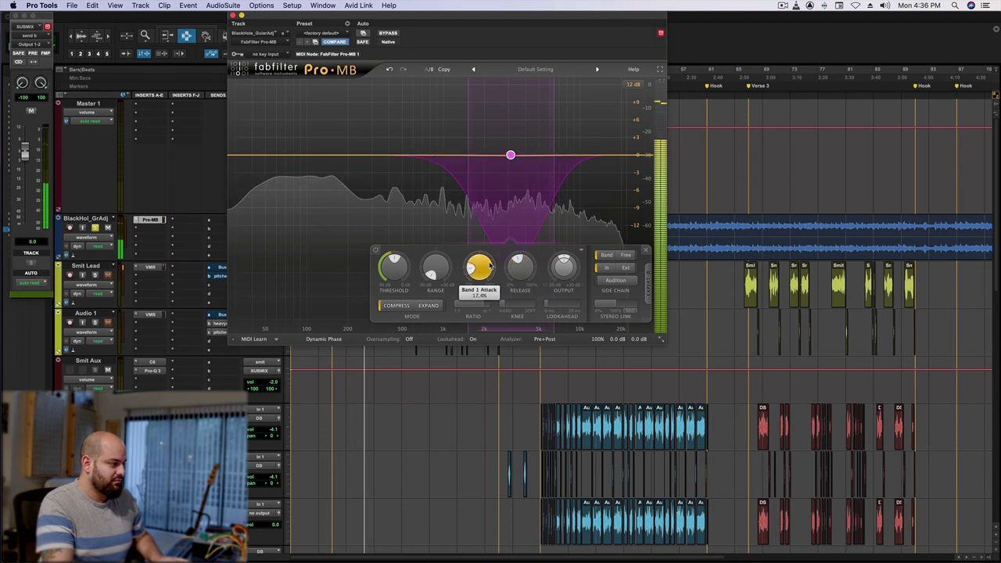
{"action": "mouse_move", "coordinate": [438, 262]}
{"action": "left_click_drag", "start_coordinate": [449, 252], "coordinate": [449, 227]}
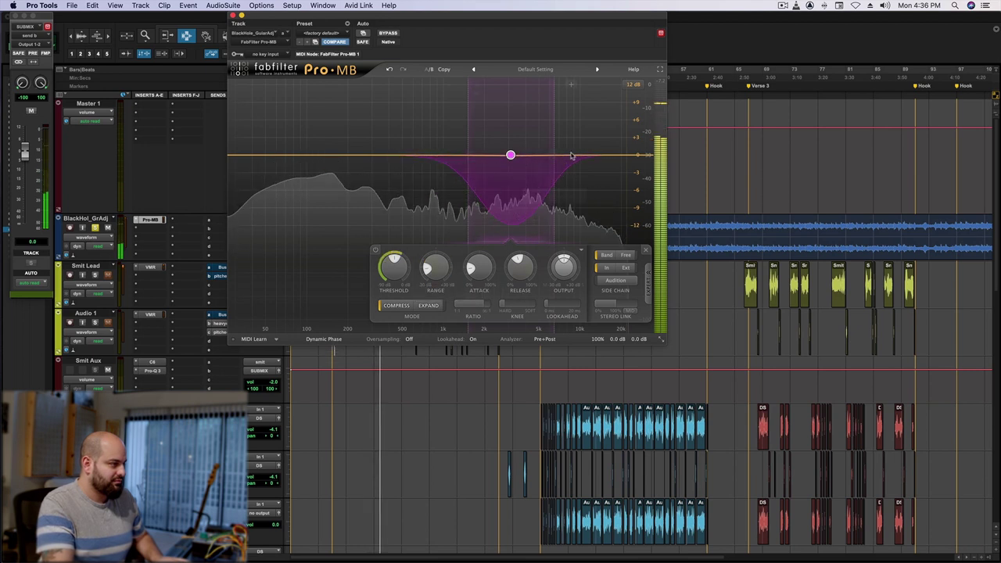
{"action": "mouse_move", "coordinate": [556, 150]}
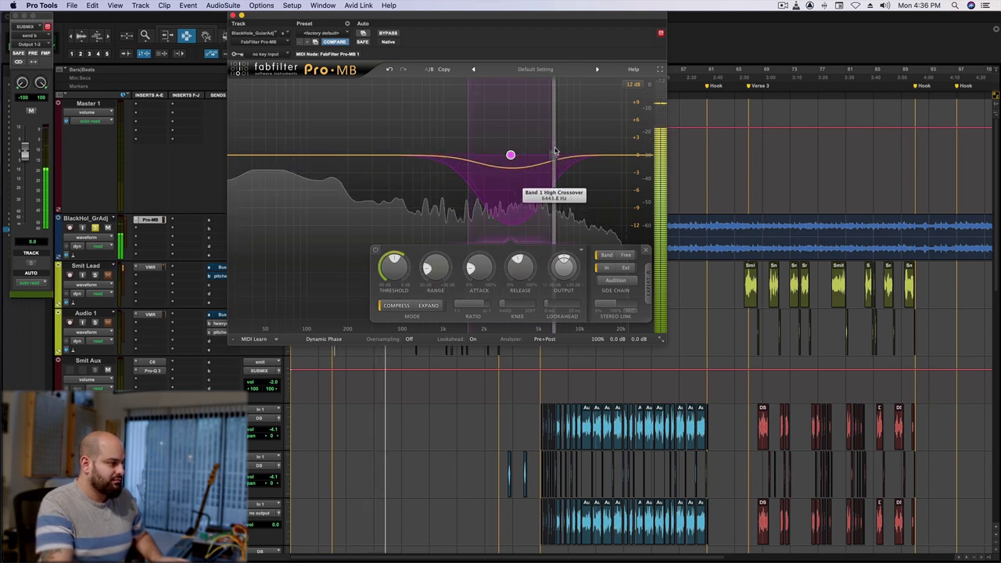
{"action": "mouse_move", "coordinate": [556, 150]}
{"action": "left_mouse_down"}
{"action": "mouse_move", "coordinate": [546, 134]}
{"action": "mouse_move", "coordinate": [556, 134]}
{"action": "mouse_move", "coordinate": [546, 134]}
{"action": "left_mouse_up"}
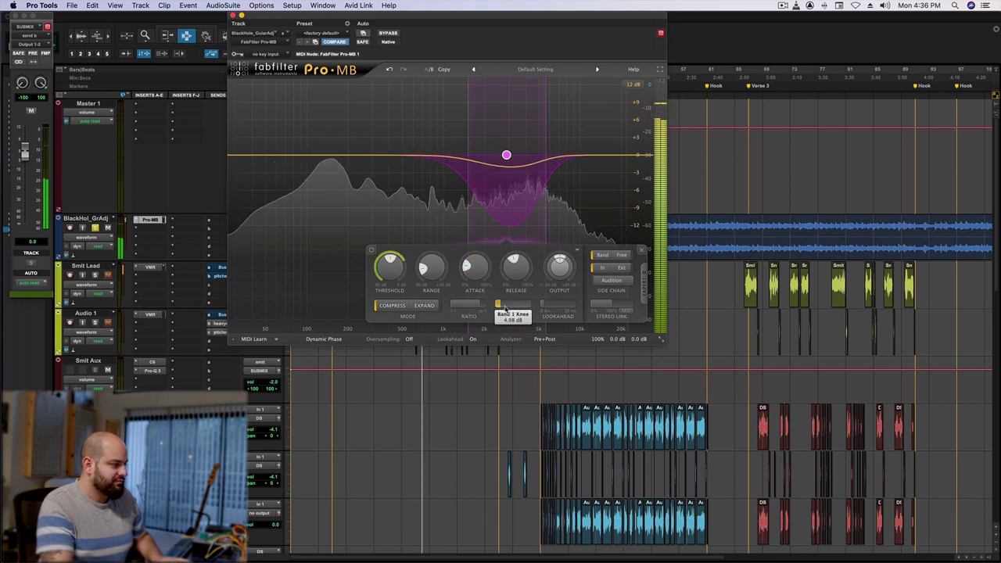
Check Band 1's ratio reading, about 5.91:1, after softening the knee to 4.98 dB.
{"action": "mouse_move", "coordinate": [463, 306]}
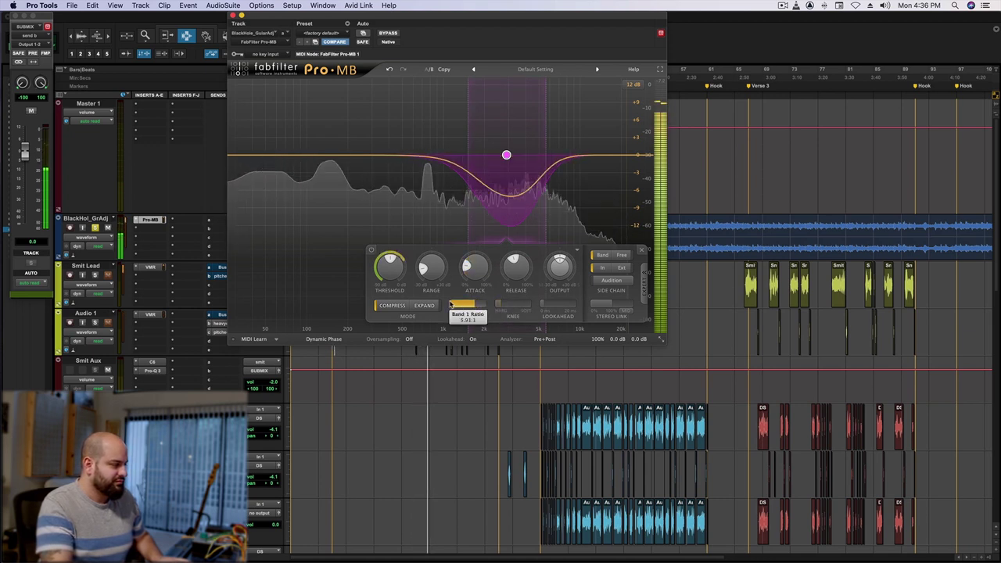
Switch Pro-MB's oversampling from none to 2x.
{"action": "left_click", "coordinate": [410, 339]}
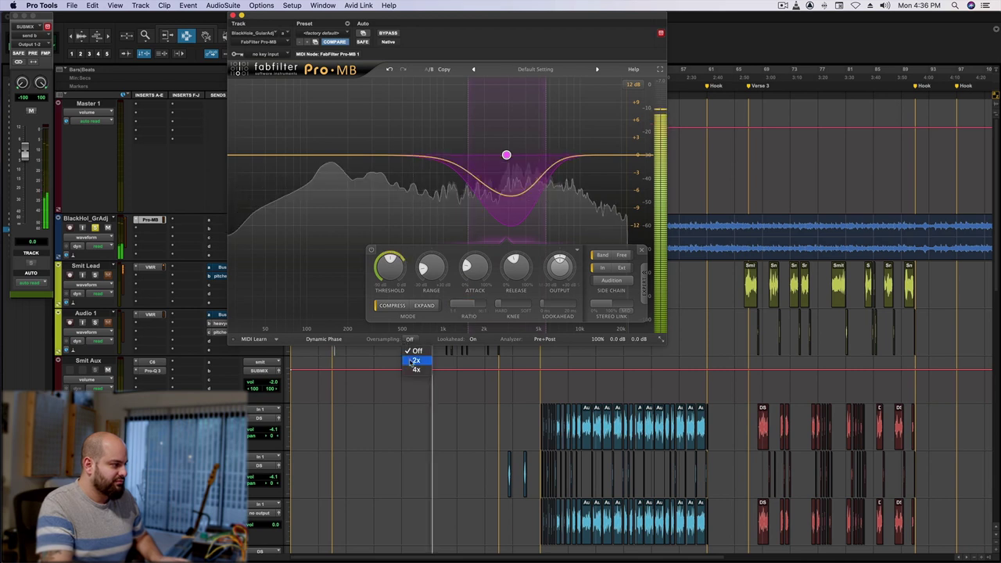
{"action": "left_click", "coordinate": [415, 361]}
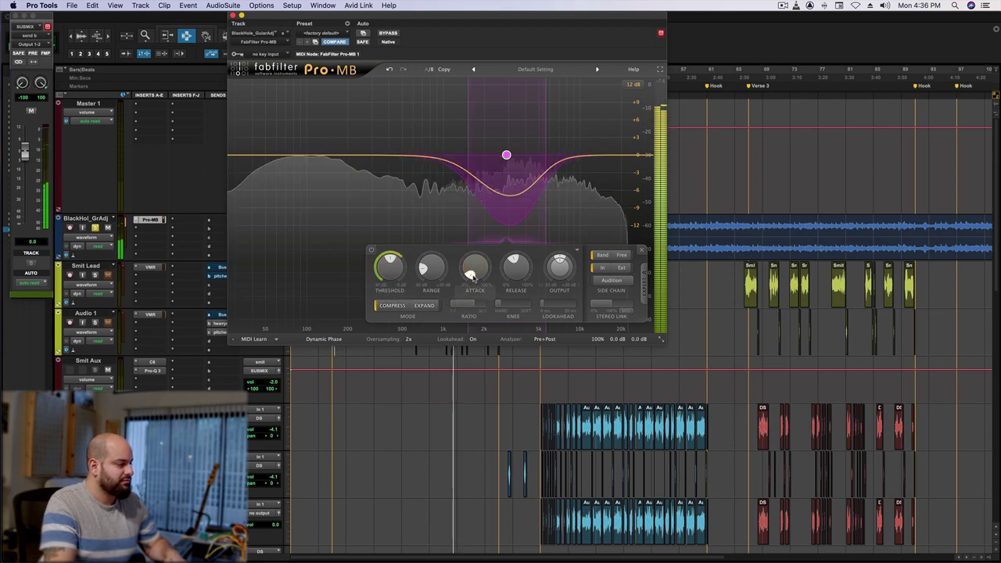
Raise Band 1's lower crossover from 1508 Hz to about 1720 Hz.
{"action": "left_click_drag", "start_coordinate": [471, 131], "coordinate": [485, 133]}
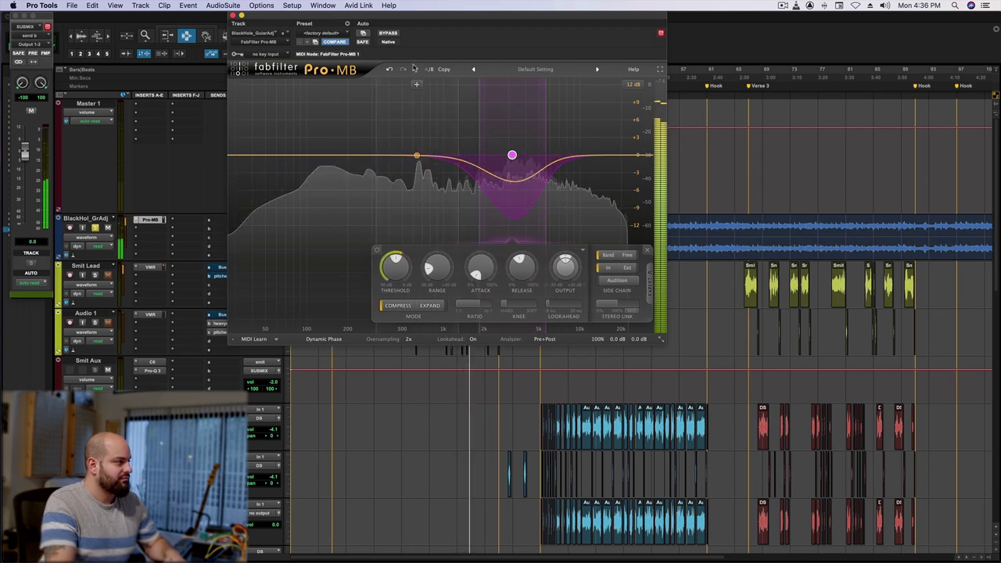